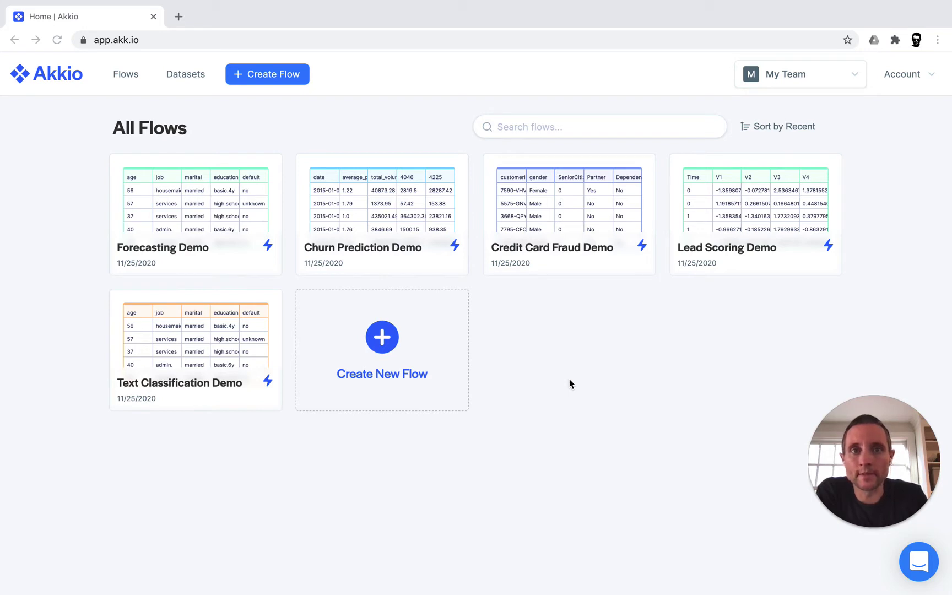
Create a new flow named Demo and choose Table as its input
{"action": "left_click", "coordinate": [384, 348]}
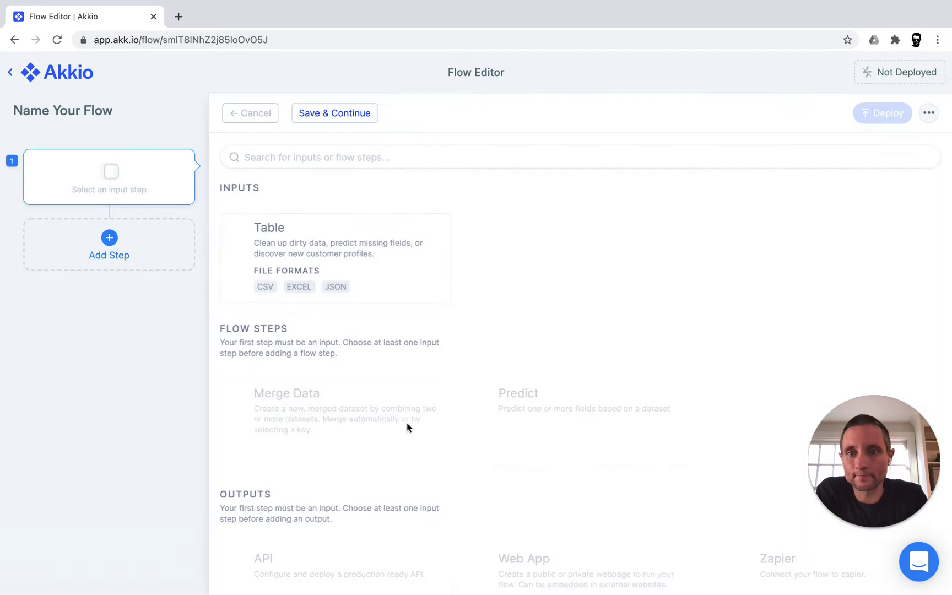
{"action": "left_click", "coordinate": [85, 116]}
{"action": "type", "text": "De"}
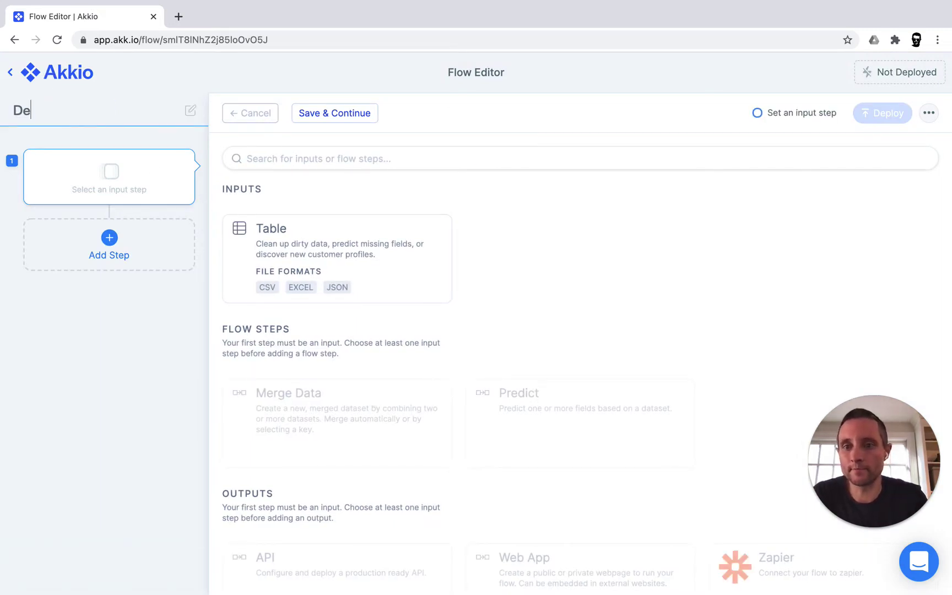
{"action": "type", "text": "mo"}
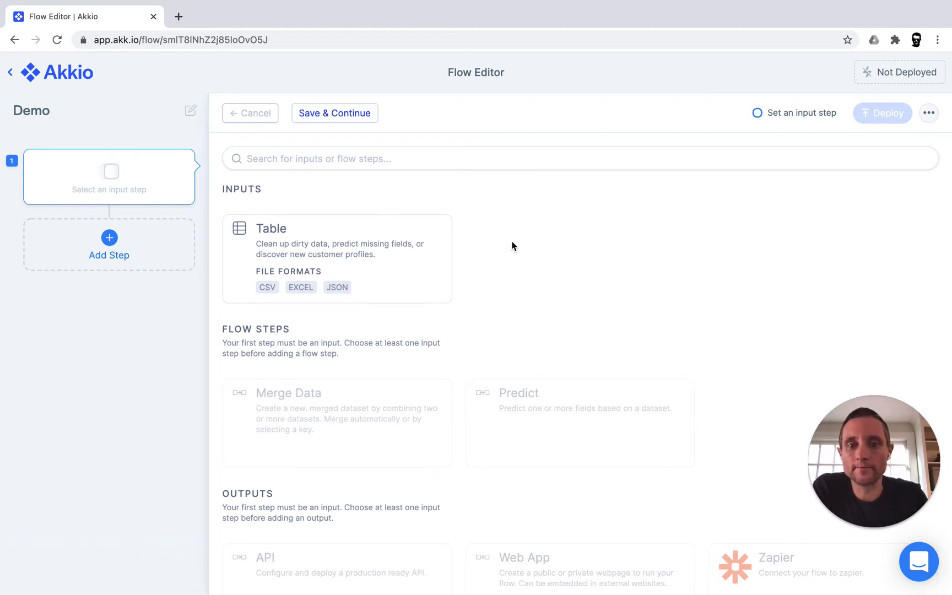
{"action": "left_click", "coordinate": [329, 244]}
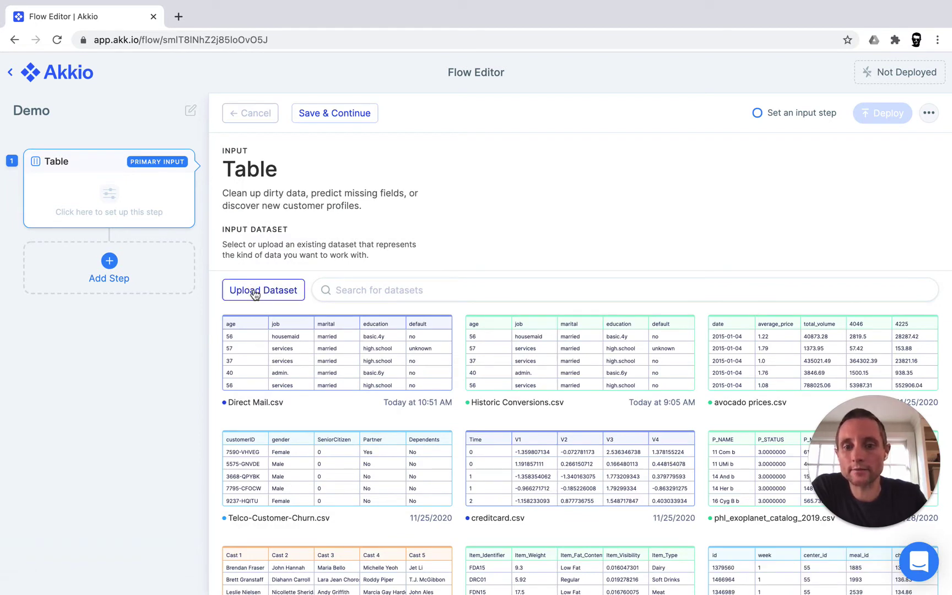
Use the Direct Mail.csv dataset (41,188 rows) and preview its columns through SUBSCRIBED
{"action": "left_click", "coordinate": [302, 345]}
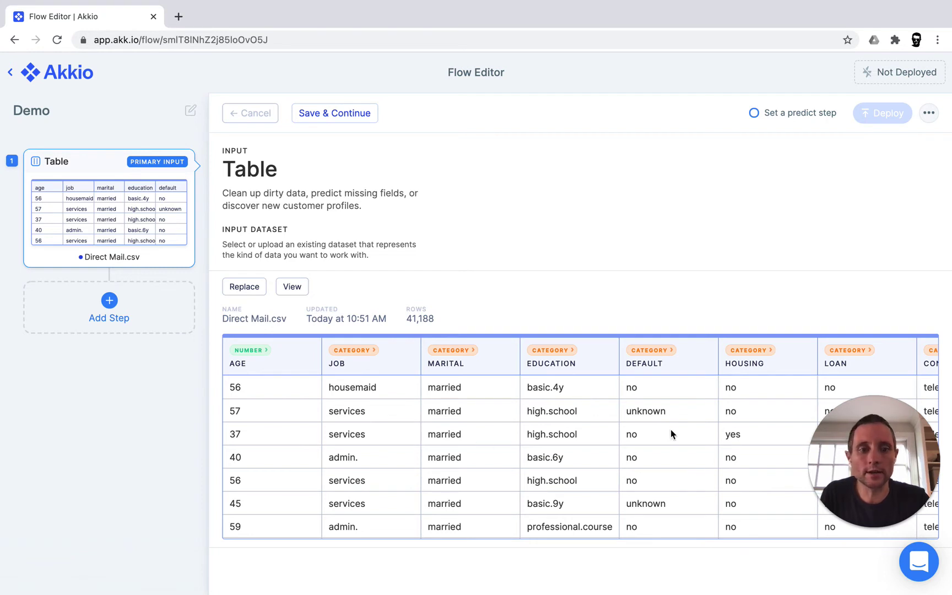
{"action": "scroll", "coordinate": [669, 429], "scroll_direction": "right", "scroll_amount": 15}
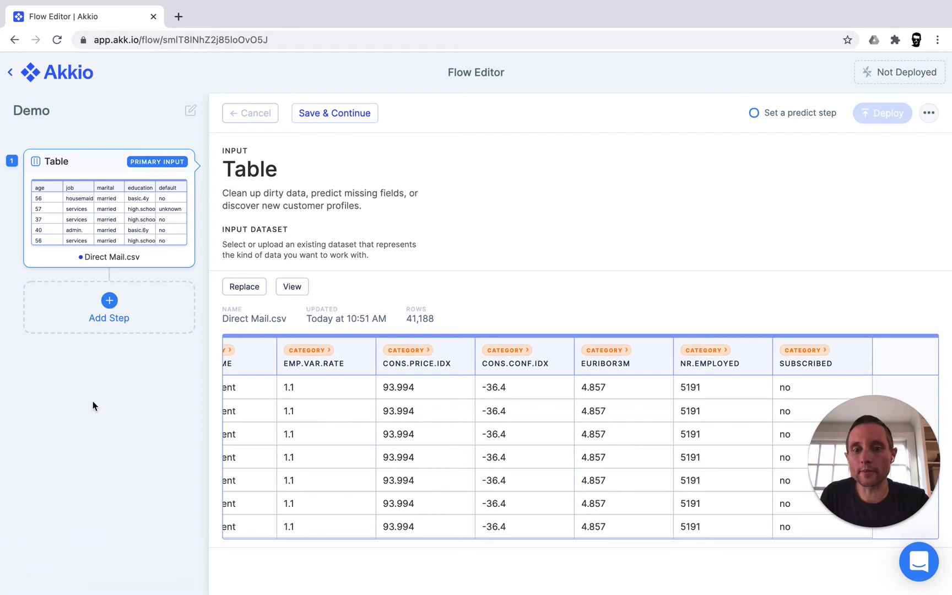
Add a Predict step after the Table input that predicts the subscribed field
{"action": "left_click", "coordinate": [116, 310]}
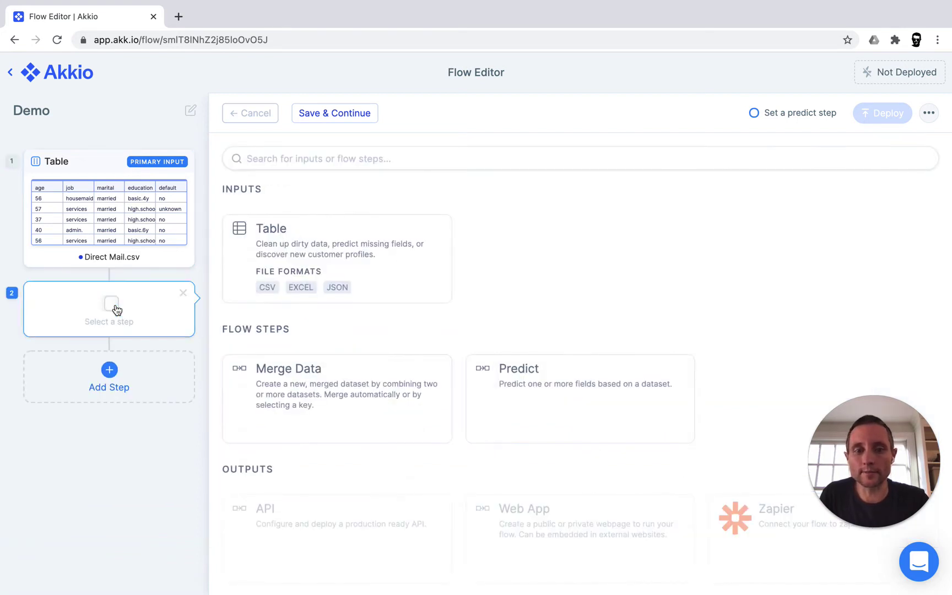
{"action": "left_click", "coordinate": [560, 396]}
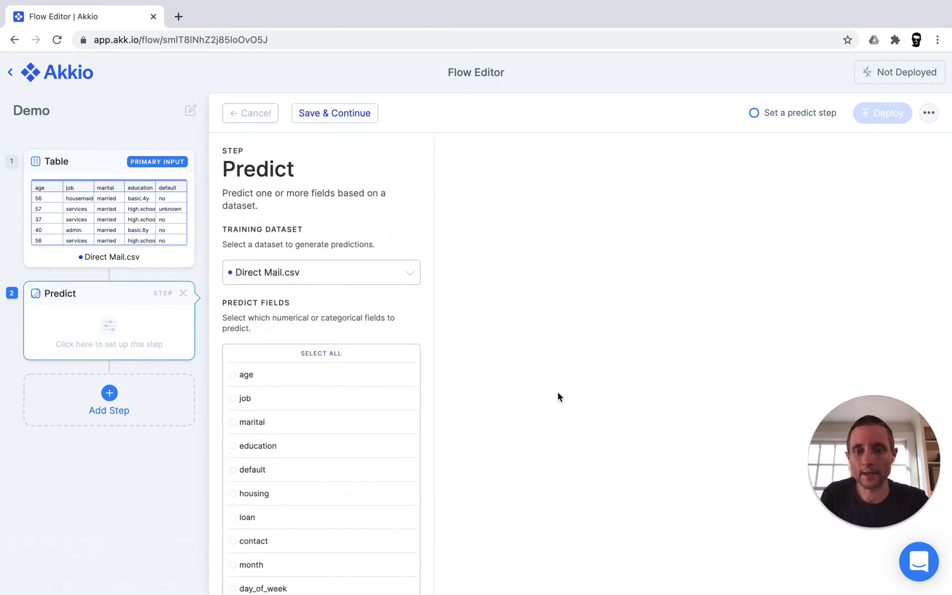
{"action": "scroll", "coordinate": [393, 501], "scroll_direction": "down", "scroll_amount": 3}
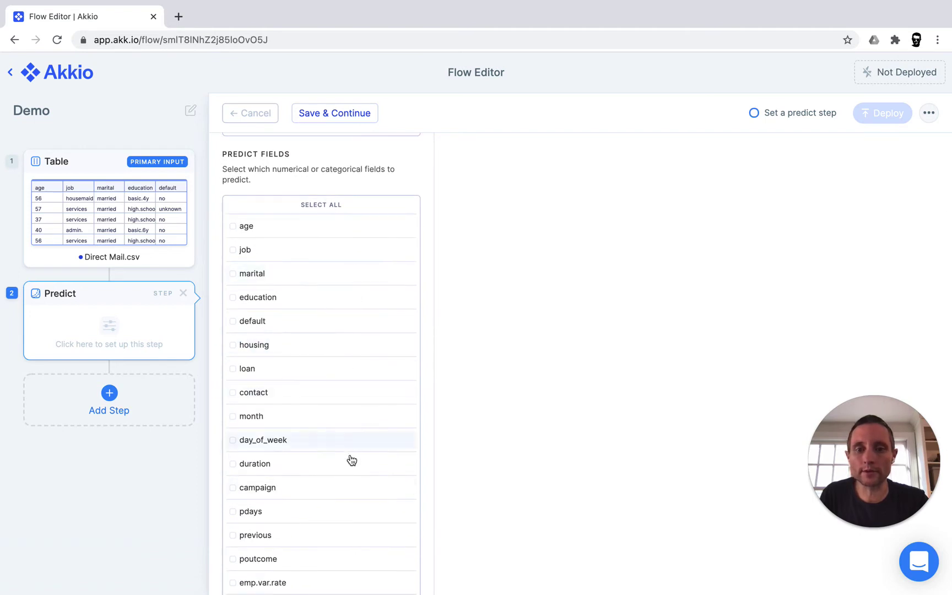
{"action": "scroll", "coordinate": [351, 459], "scroll_direction": "down", "scroll_amount": 3}
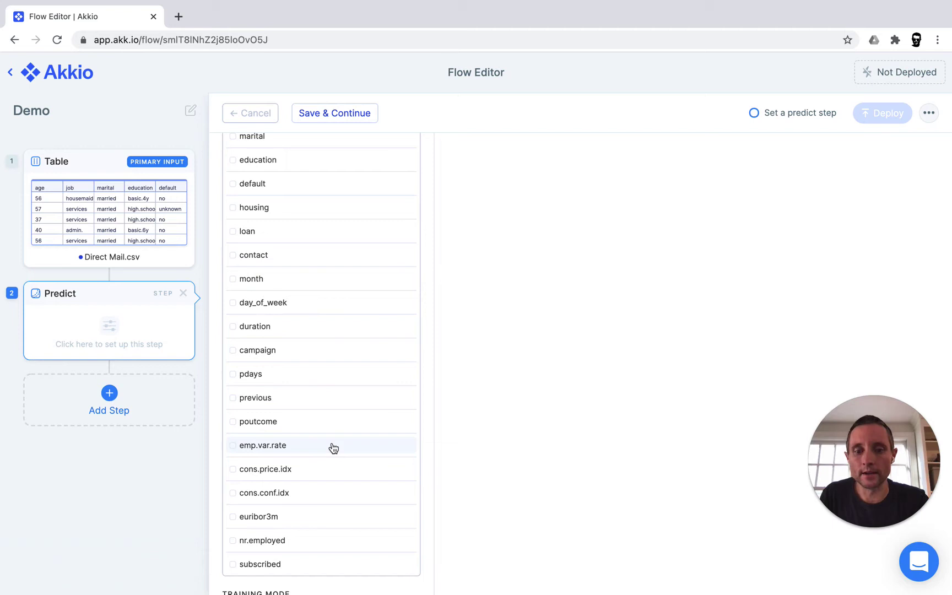
{"action": "left_click", "coordinate": [325, 565]}
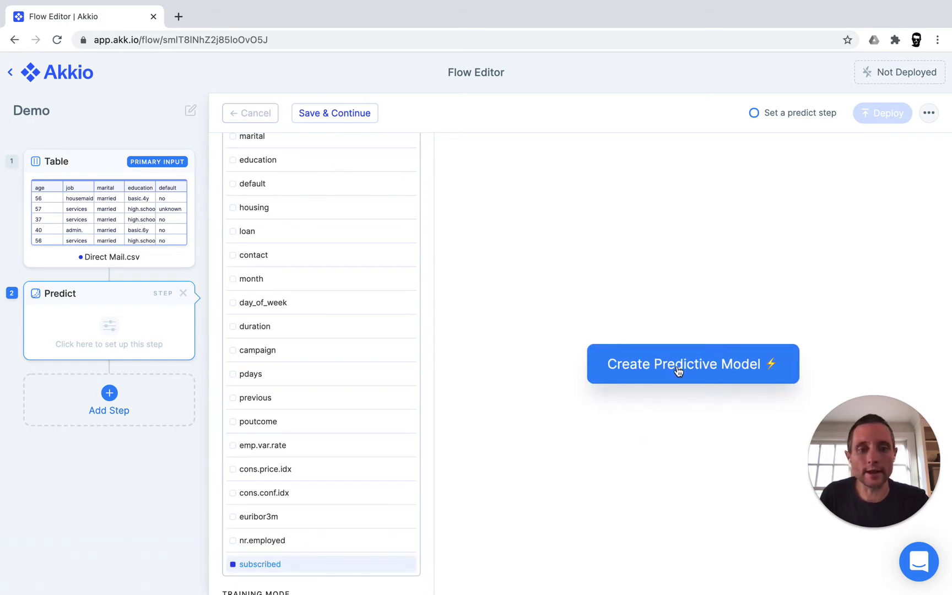
Train the predictive model on subscribed, reaching 91.21% accuracy with duration as top field
{"action": "left_click", "coordinate": [678, 371]}
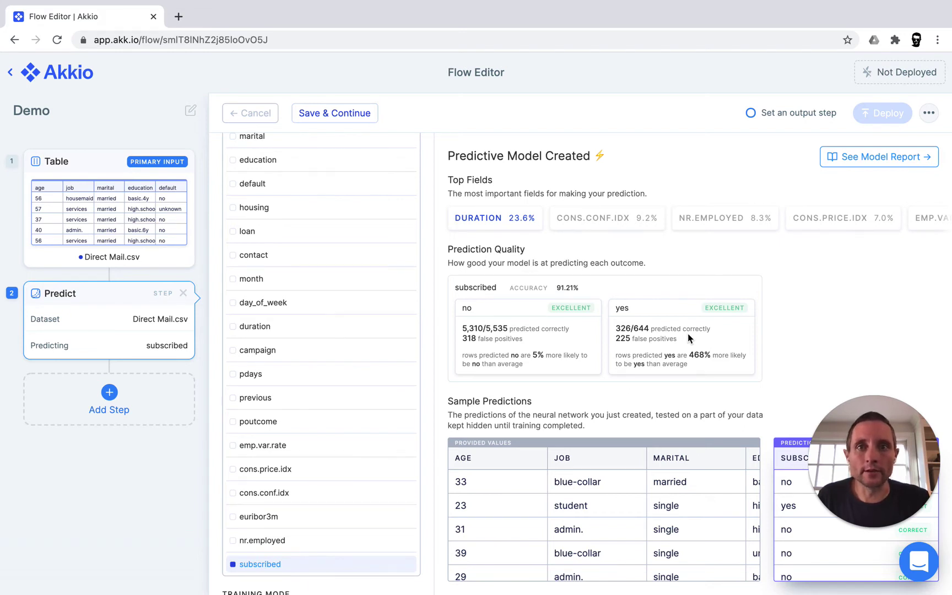
Add a Web App output as the flow's third step
{"action": "left_click", "coordinate": [110, 402]}
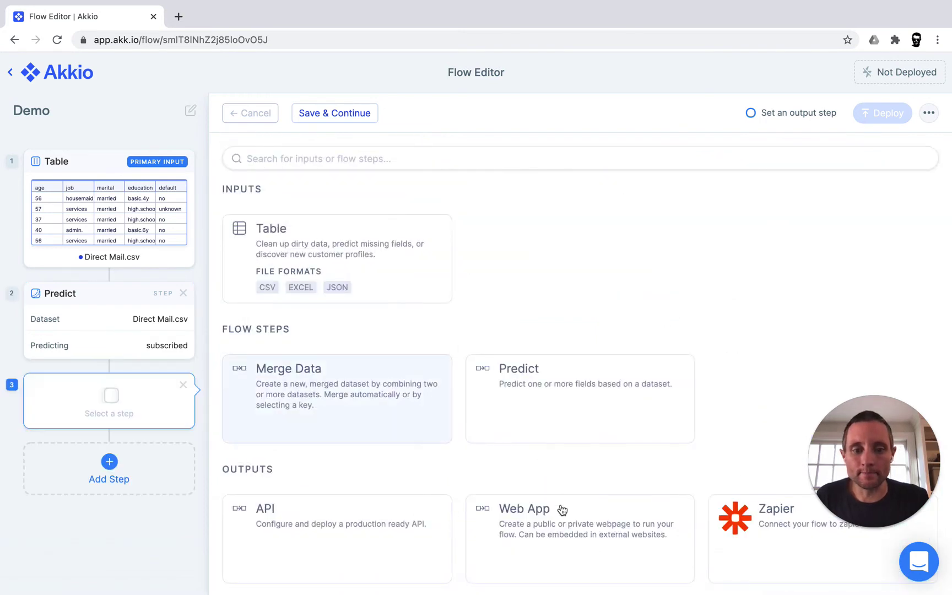
{"action": "scroll", "coordinate": [399, 474], "scroll_direction": "down", "scroll_amount": 2}
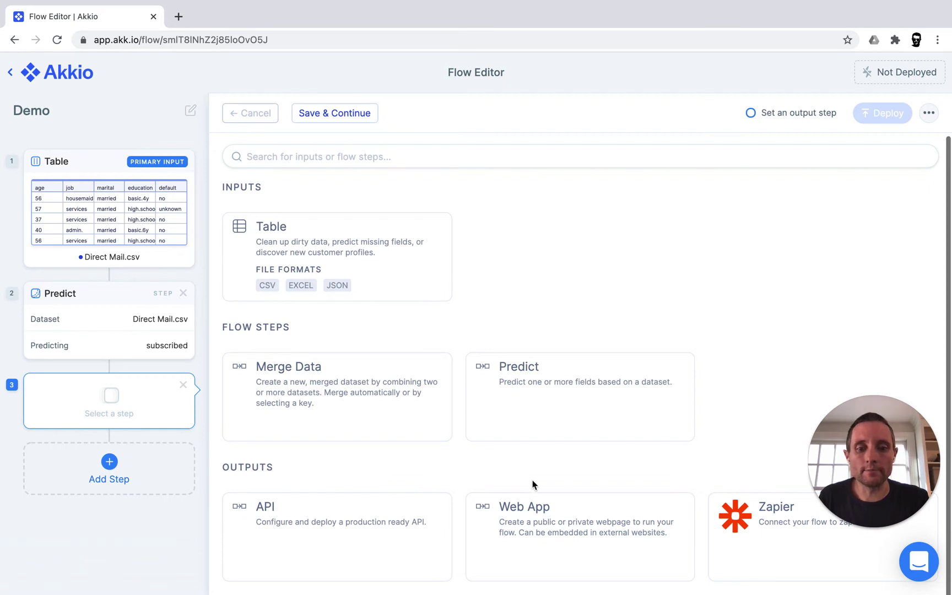
{"action": "left_click", "coordinate": [572, 531]}
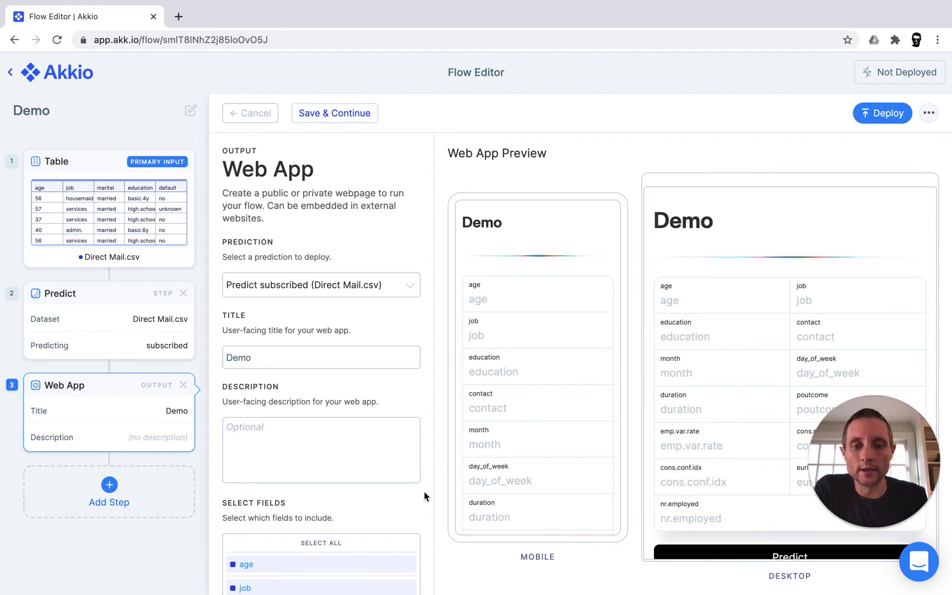
Set the web app's Show Probability option to Yes
{"action": "scroll", "coordinate": [424, 496], "scroll_direction": "down", "scroll_amount": 6}
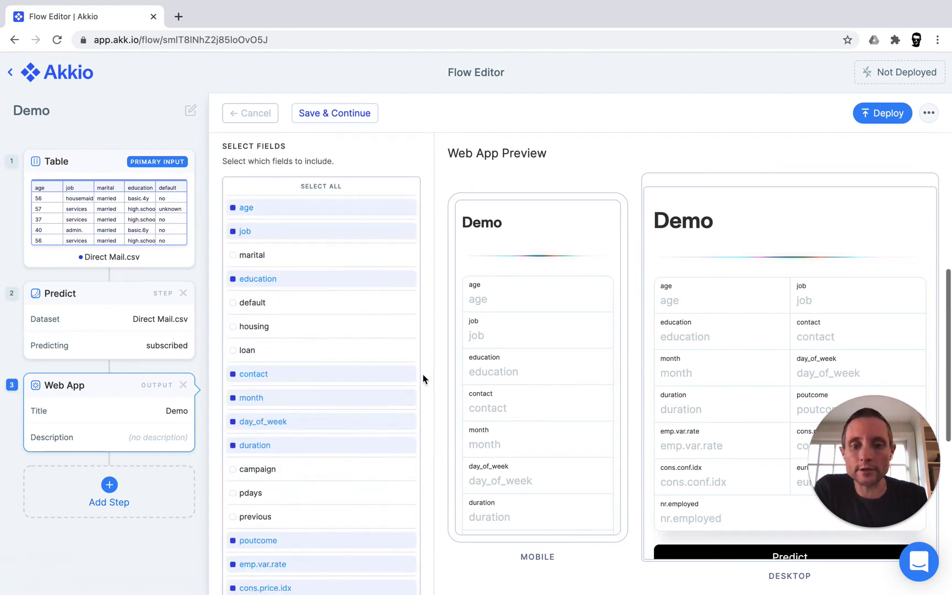
{"action": "scroll", "coordinate": [423, 378], "scroll_direction": "down", "scroll_amount": 2}
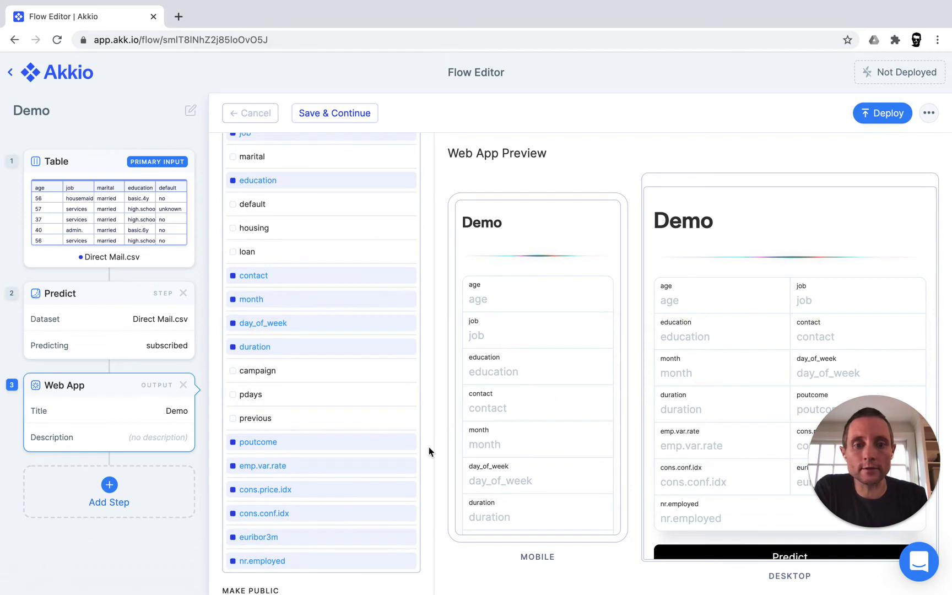
{"action": "scroll", "coordinate": [429, 447], "scroll_direction": "down", "scroll_amount": 2}
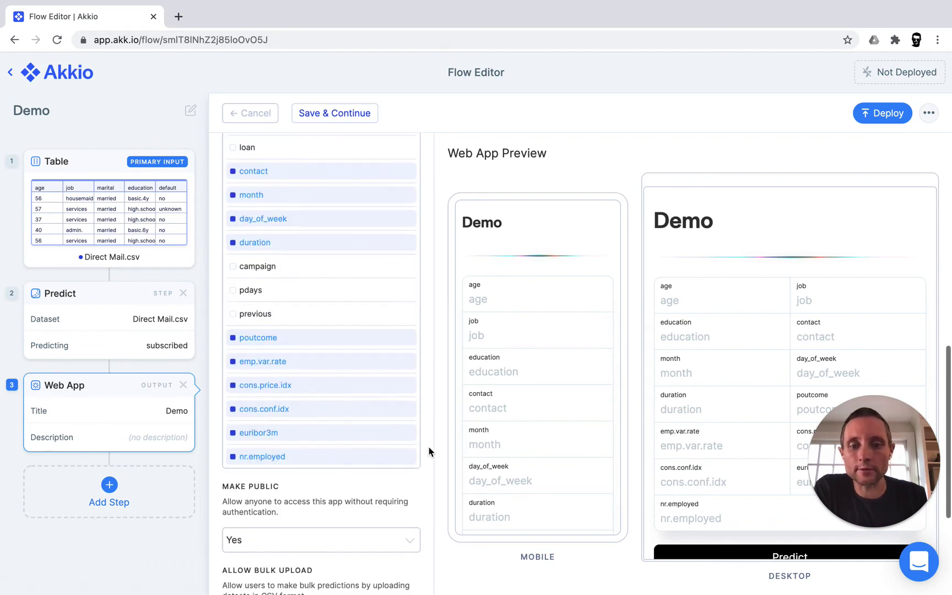
{"action": "scroll", "coordinate": [428, 446], "scroll_direction": "down", "scroll_amount": 1}
{"action": "scroll", "coordinate": [358, 529], "scroll_direction": "down", "scroll_amount": 2}
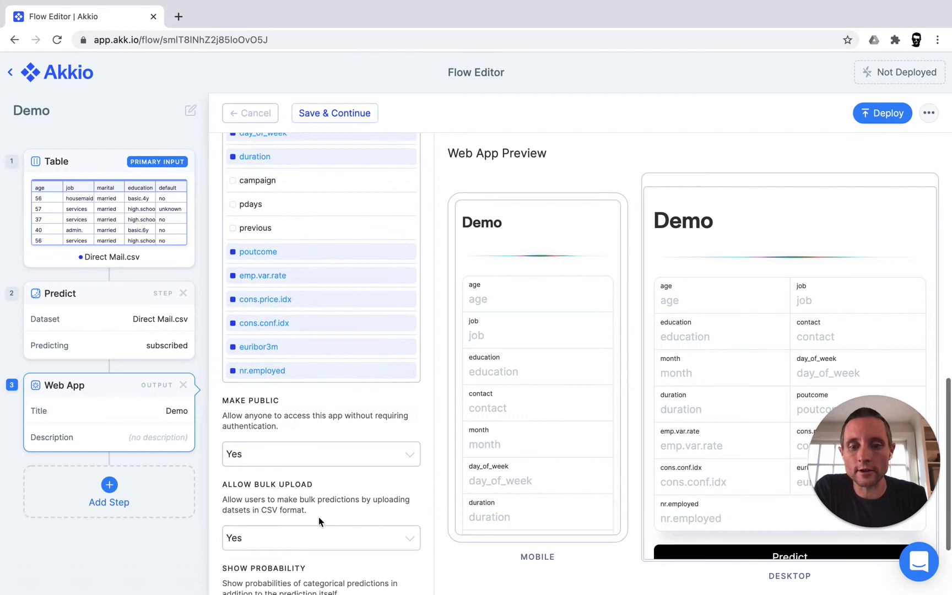
{"action": "scroll", "coordinate": [332, 562], "scroll_direction": "down", "scroll_amount": 1}
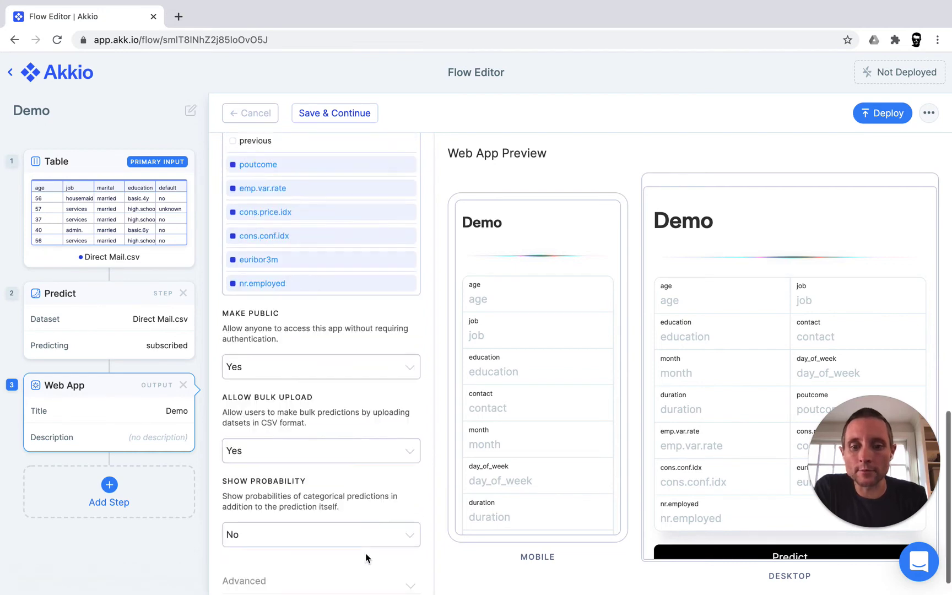
{"action": "left_click", "coordinate": [386, 533]}
{"action": "left_click", "coordinate": [370, 519]}
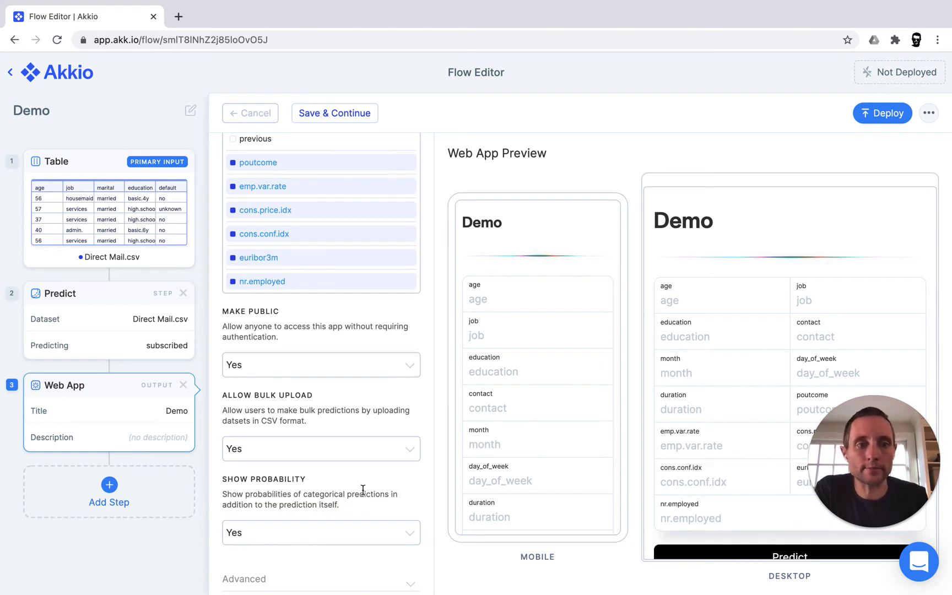
Deploy the Demo flow and open its live web app
{"action": "left_click", "coordinate": [884, 118]}
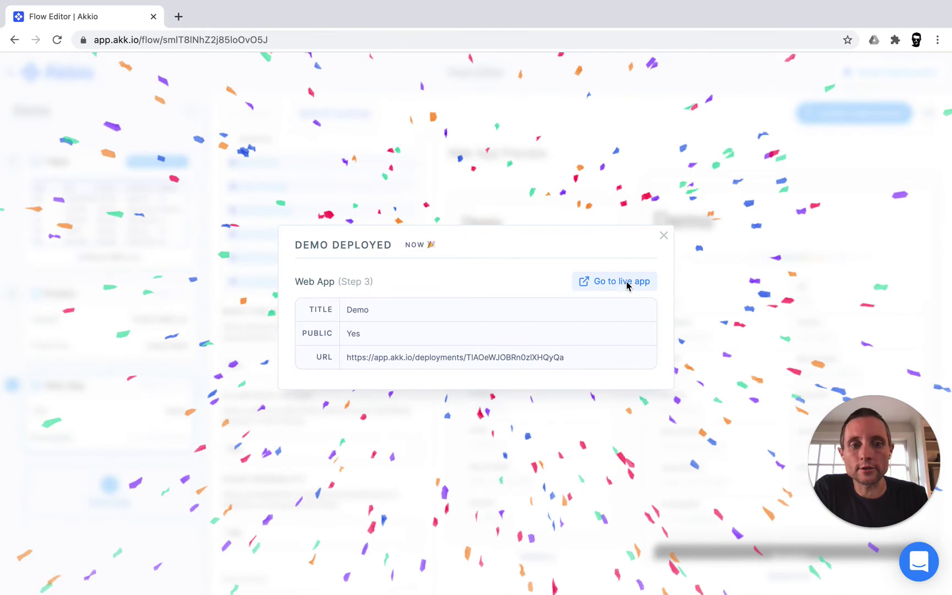
{"action": "left_click", "coordinate": [628, 283]}
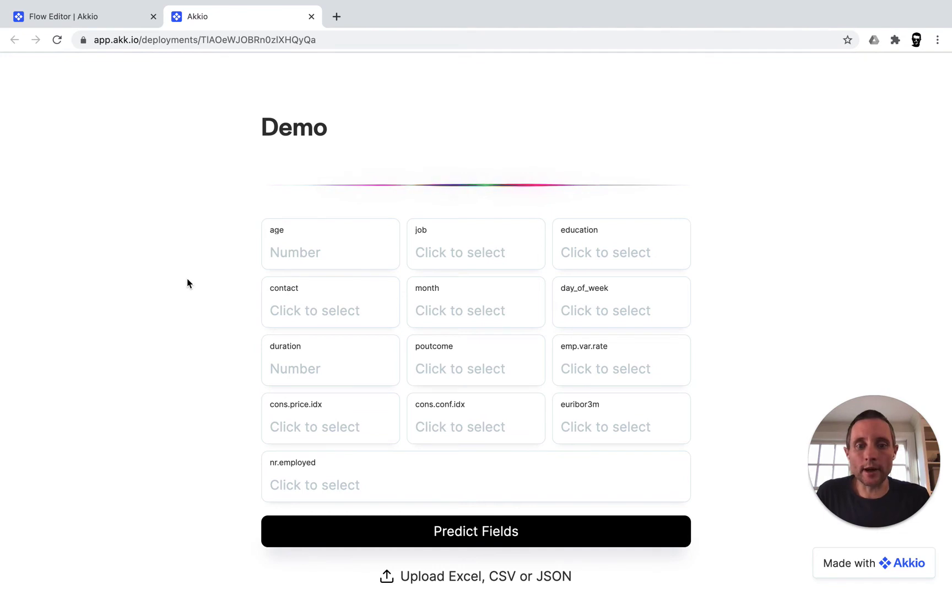
Predict subscription for contact cellular, month jul, education high.school in the live app
{"action": "left_click", "coordinate": [293, 300]}
{"action": "left_click", "coordinate": [300, 343]}
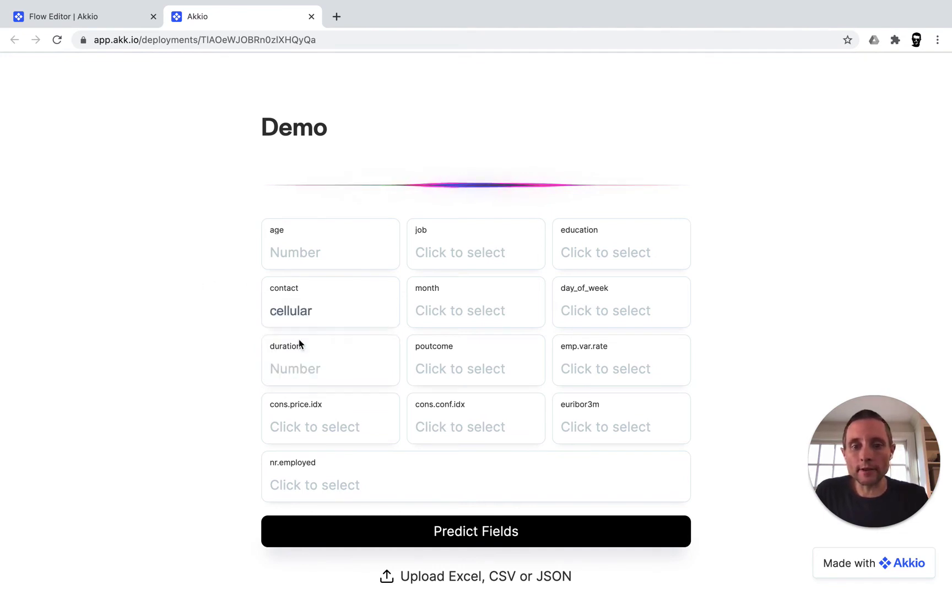
{"action": "left_click", "coordinate": [486, 300]}
{"action": "left_click", "coordinate": [448, 375]}
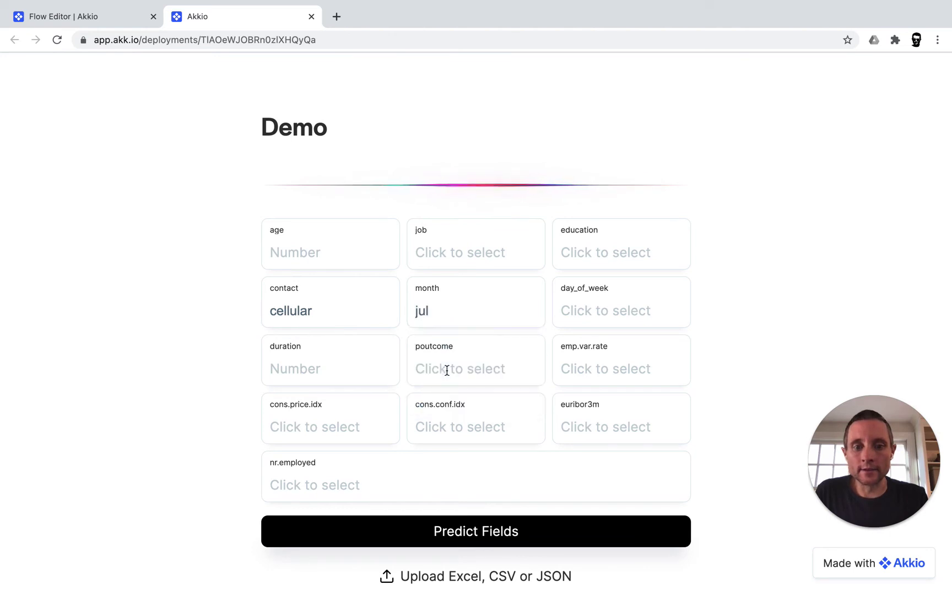
{"action": "left_click", "coordinate": [610, 252]}
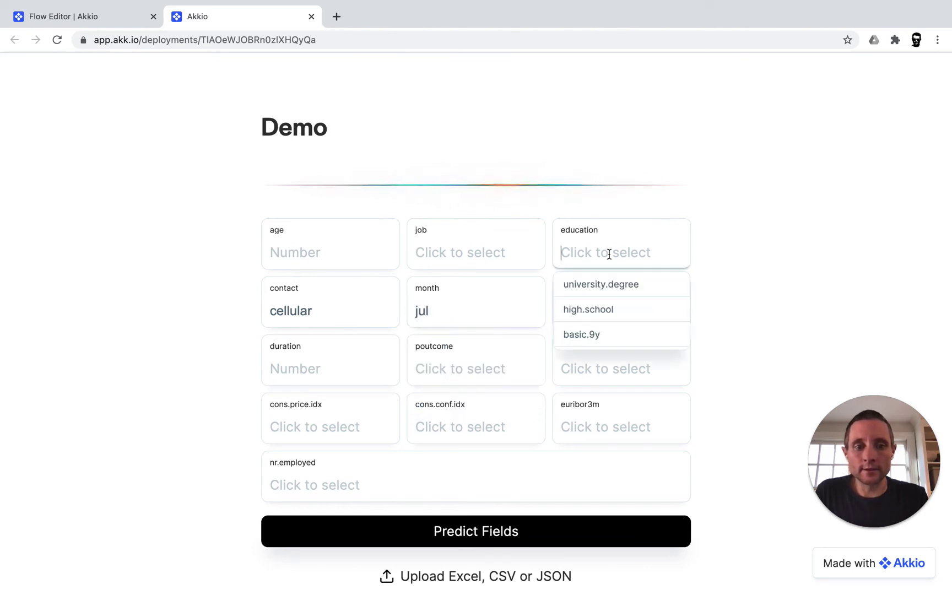
{"action": "left_click", "coordinate": [583, 309]}
{"action": "left_click", "coordinate": [470, 538]}
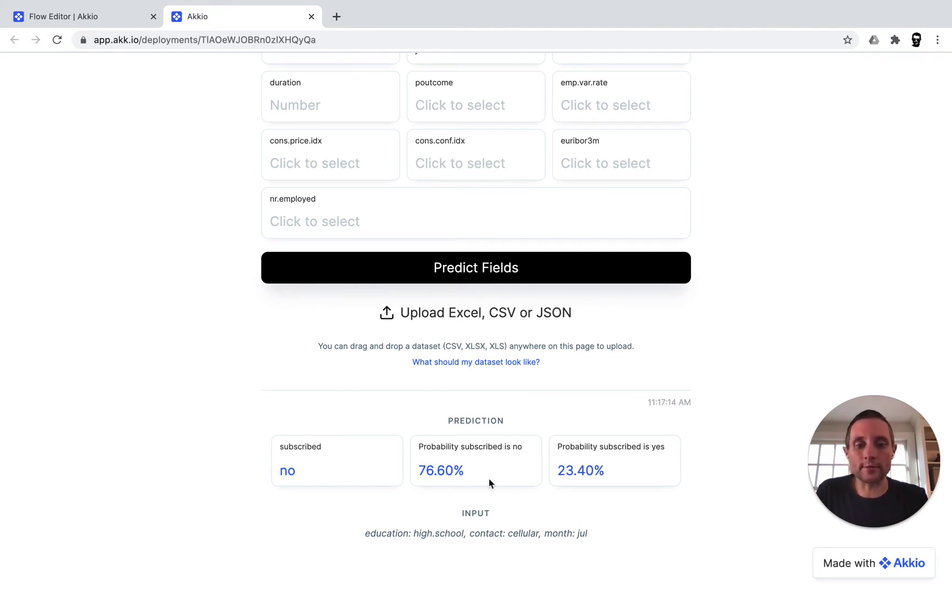
View the help on the expected dataset format for bulk upload
{"action": "scroll", "coordinate": [297, 350], "scroll_direction": "up", "scroll_amount": 3}
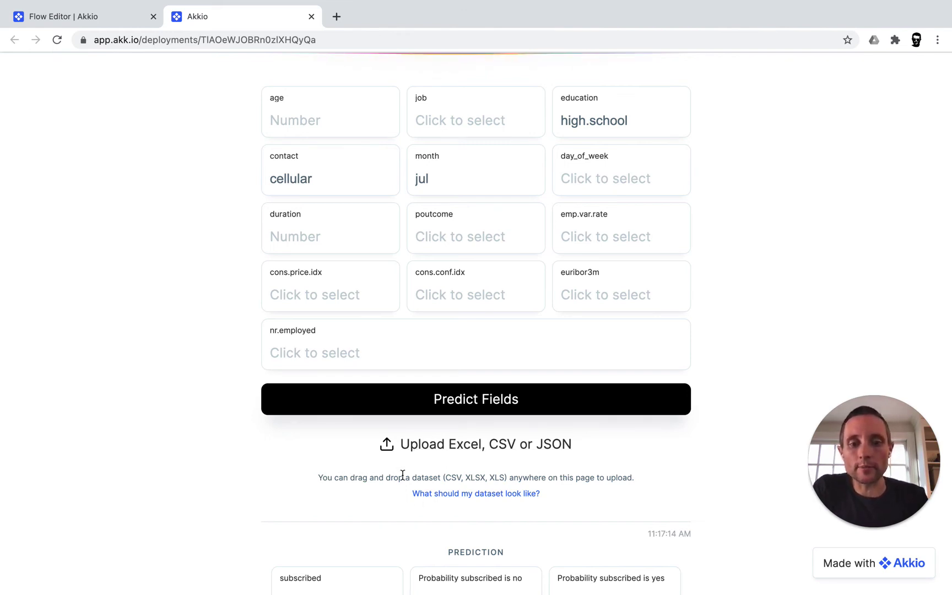
{"action": "left_click", "coordinate": [454, 498]}
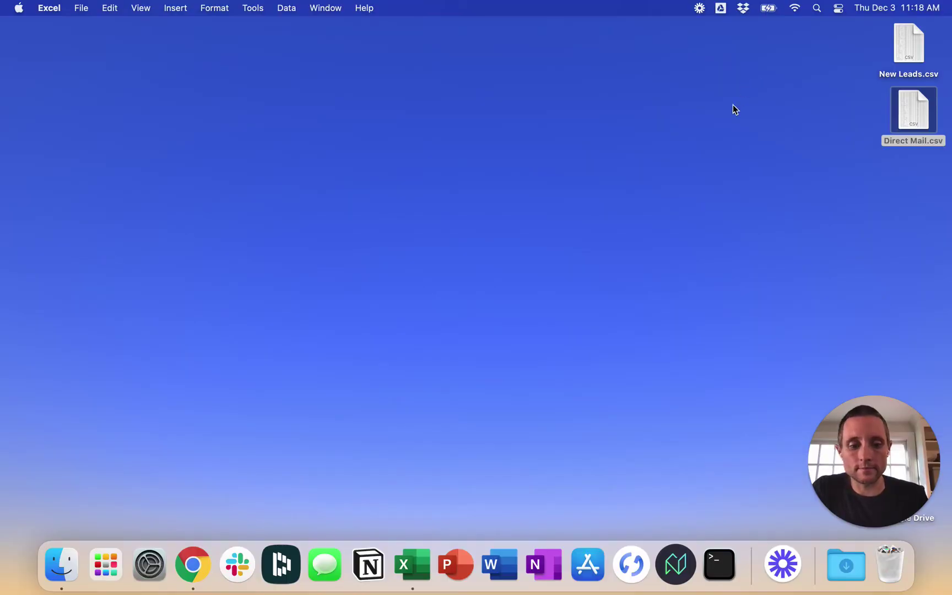
Open New Leads.csv in Excel, check its empty subscribed column, then return to Chrome
{"action": "key", "text": "Up"}
{"action": "key", "text": "super+o"}
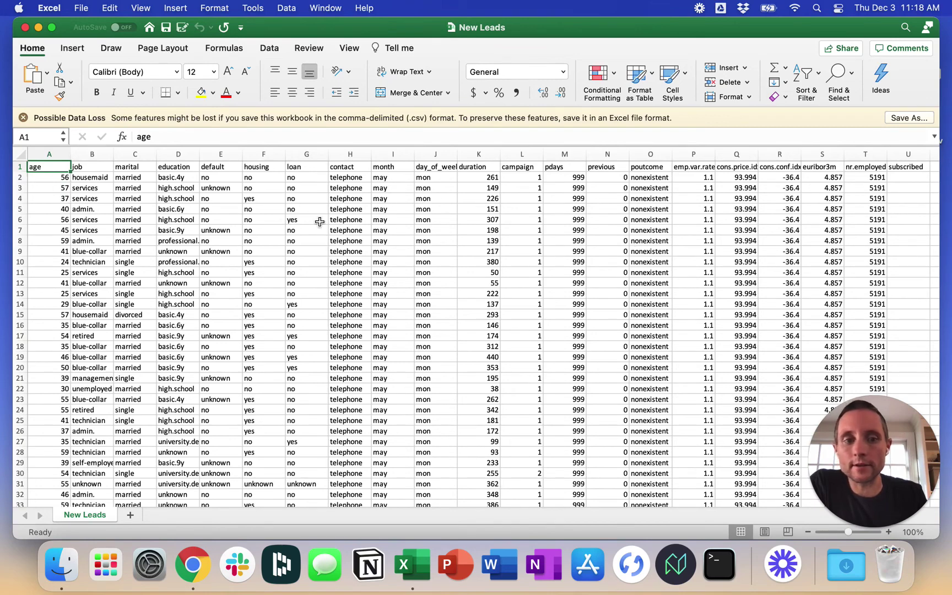
{"action": "scroll", "coordinate": [505, 256], "scroll_direction": "right", "scroll_amount": 5}
{"action": "scroll", "coordinate": [505, 257], "scroll_direction": "right", "scroll_amount": 2}
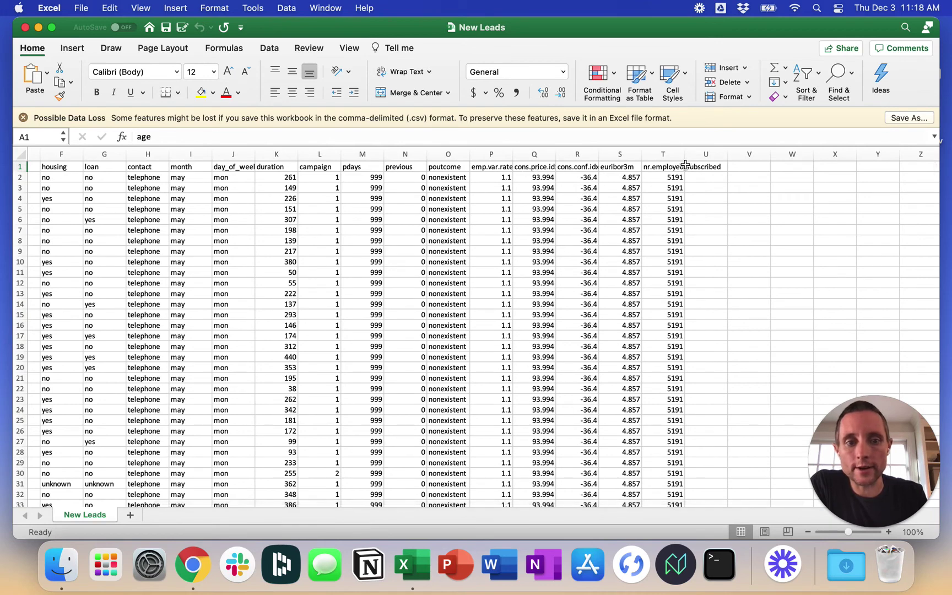
{"action": "left_click", "coordinate": [707, 157]}
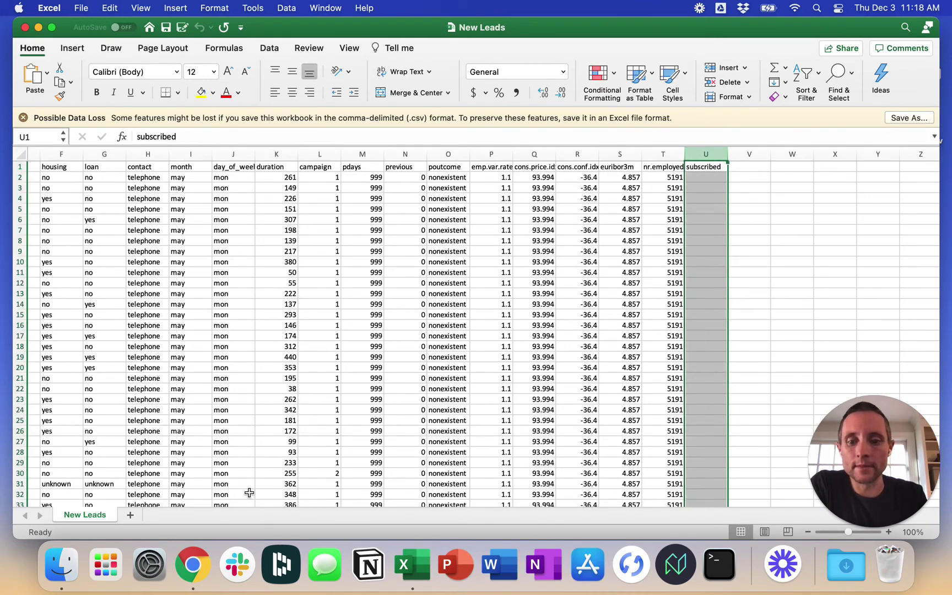
{"action": "left_click", "coordinate": [193, 564]}
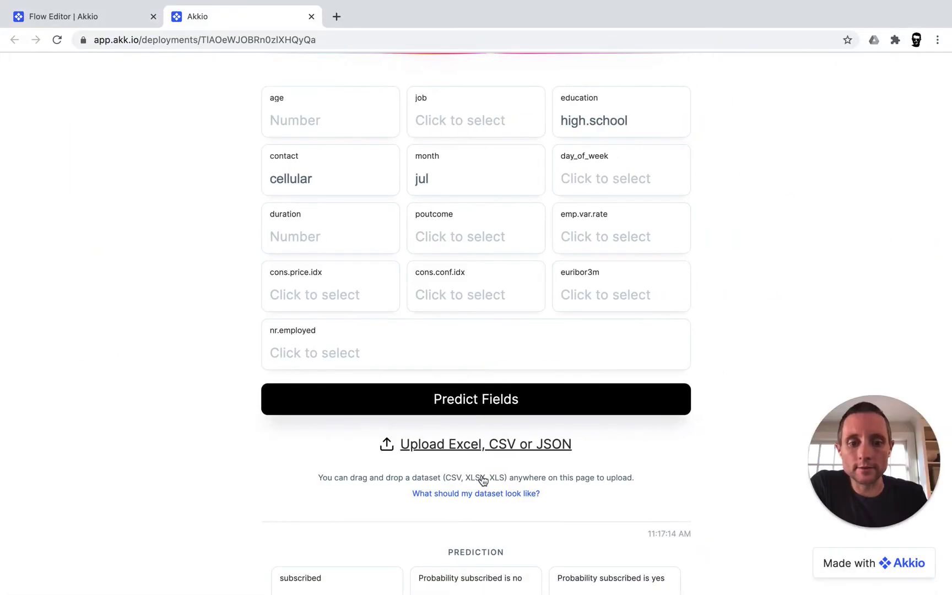
Upload New Leads.csv to the live app for bulk prediction
{"action": "left_click", "coordinate": [483, 447]}
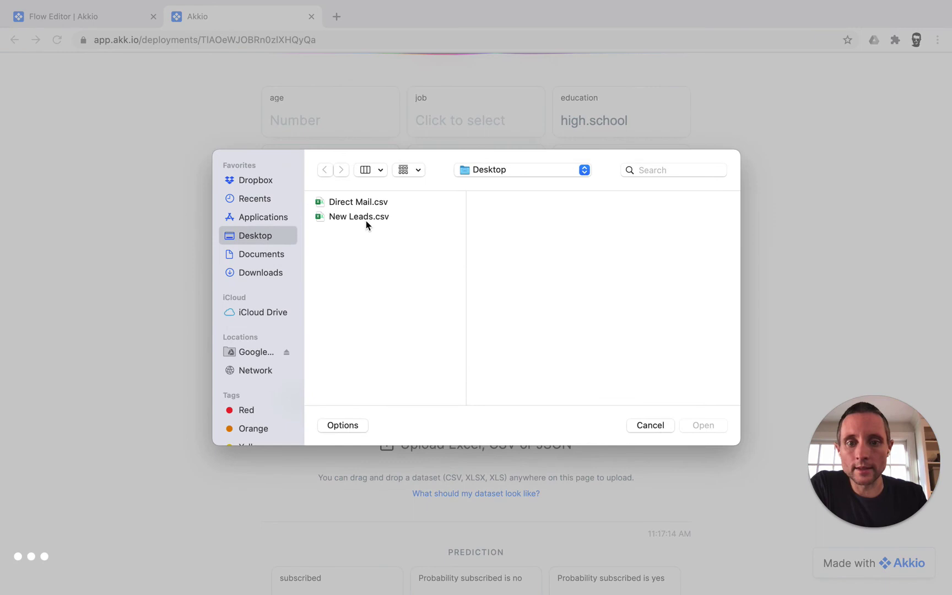
{"action": "left_click", "coordinate": [366, 219]}
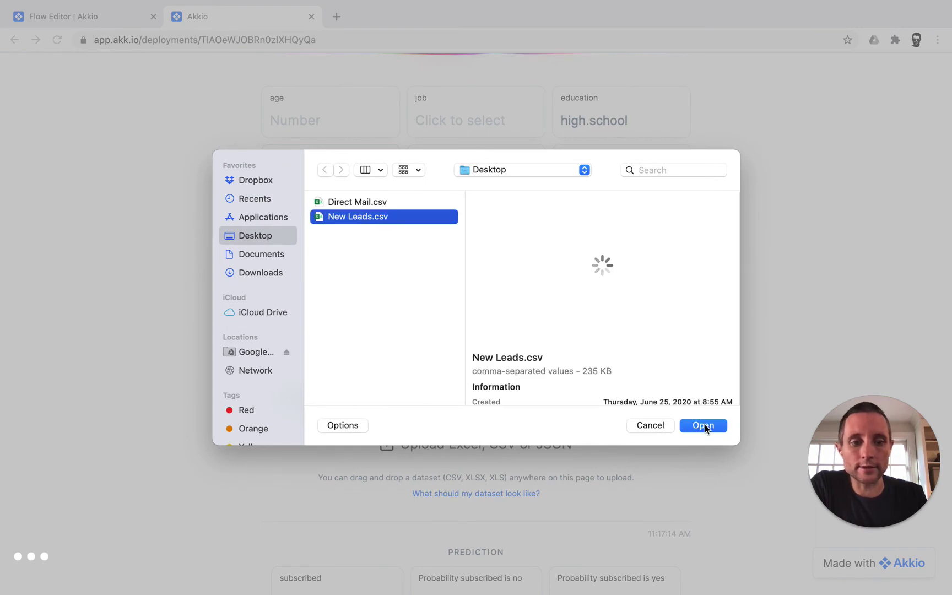
{"action": "left_click", "coordinate": [704, 425]}
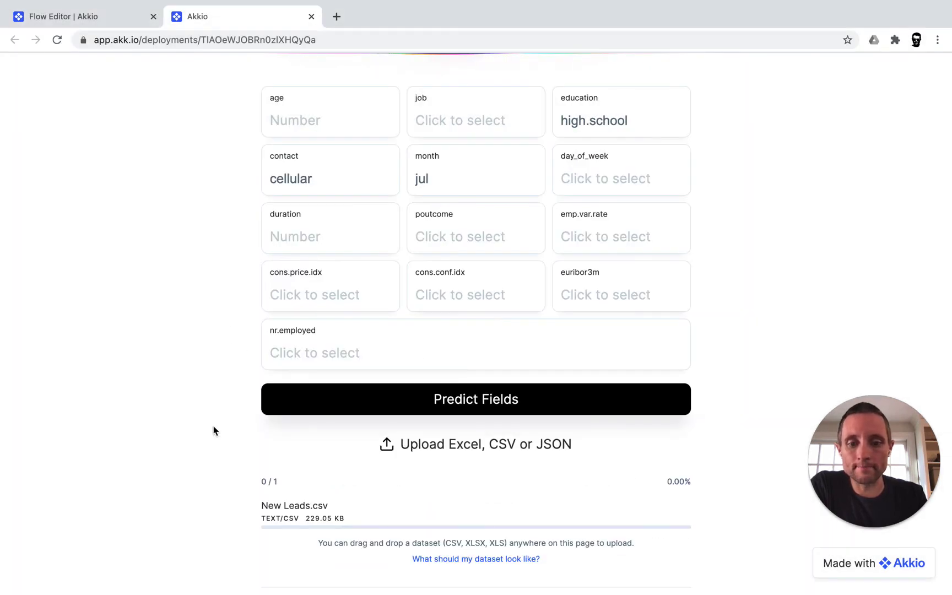
Review the bulk predictions, then download them as Akkio-Prediction.csv and open it in Excel
{"action": "scroll", "coordinate": [216, 470], "scroll_direction": "down", "scroll_amount": 3}
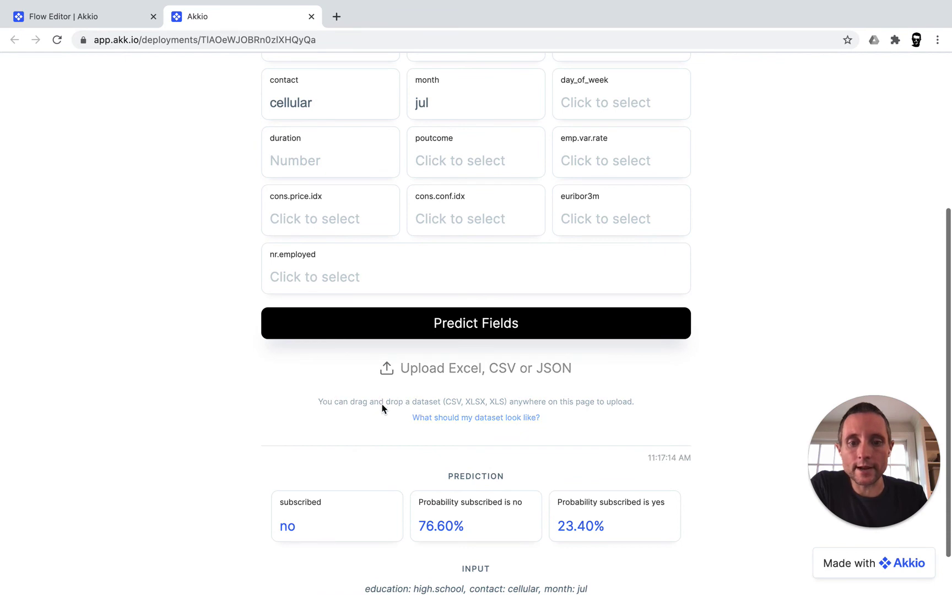
{"action": "scroll", "coordinate": [382, 404], "scroll_direction": "up", "scroll_amount": 5}
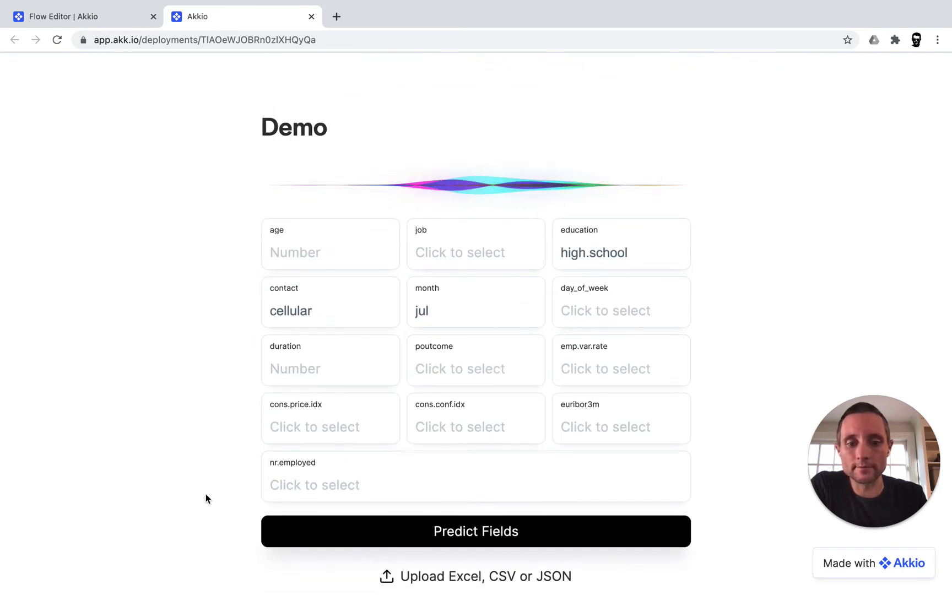
{"action": "scroll", "coordinate": [227, 461], "scroll_direction": "down", "scroll_amount": 5}
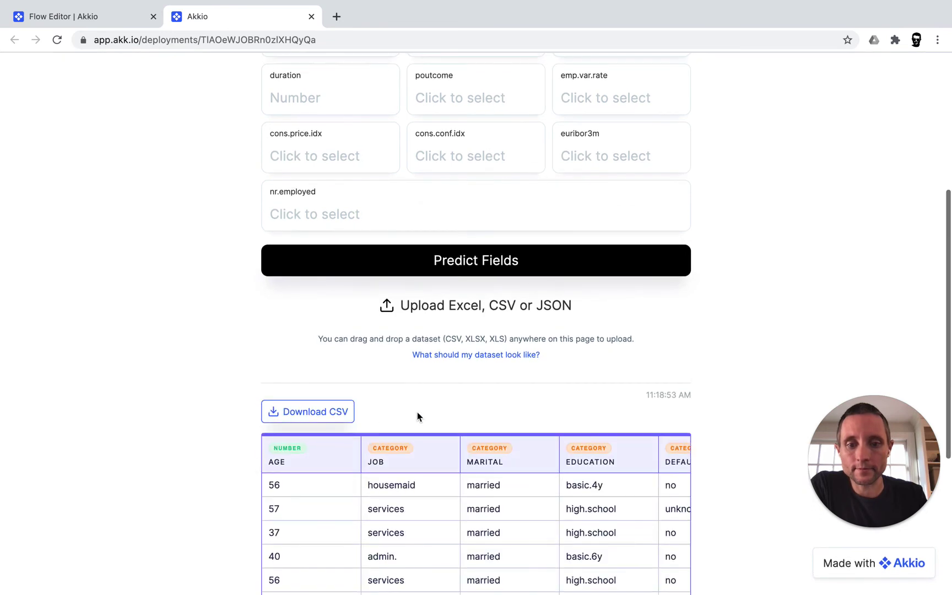
{"action": "scroll", "coordinate": [421, 416], "scroll_direction": "down", "scroll_amount": 1}
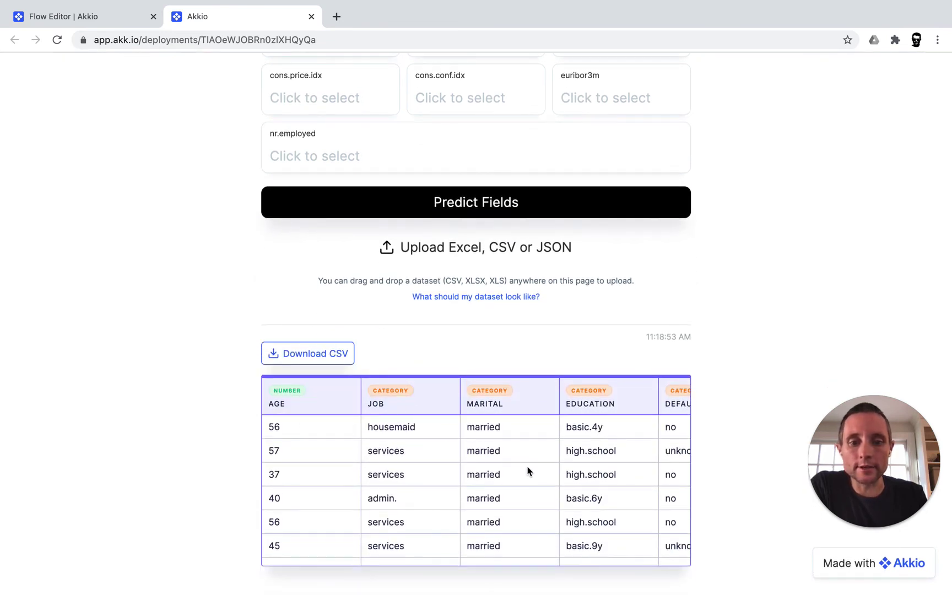
{"action": "scroll", "coordinate": [527, 471], "scroll_direction": "right", "scroll_amount": 10}
{"action": "scroll", "coordinate": [527, 471], "scroll_direction": "right", "scroll_amount": 15}
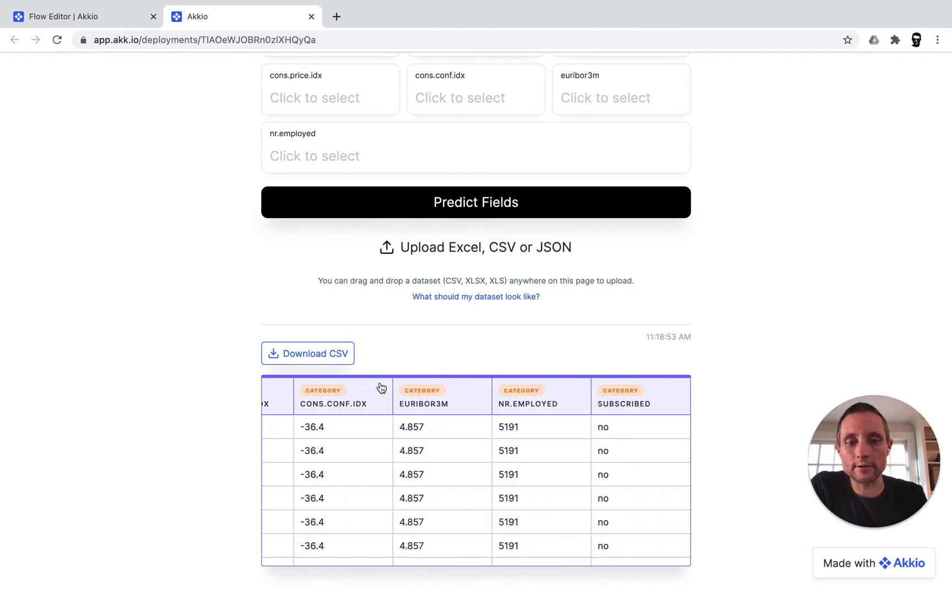
{"action": "left_click", "coordinate": [320, 358]}
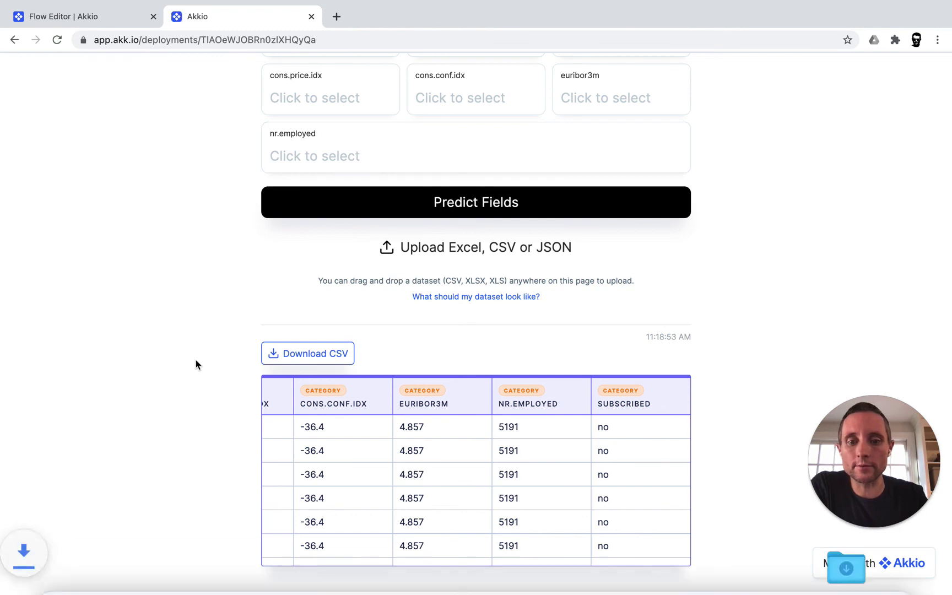
{"action": "left_click", "coordinate": [77, 577]}
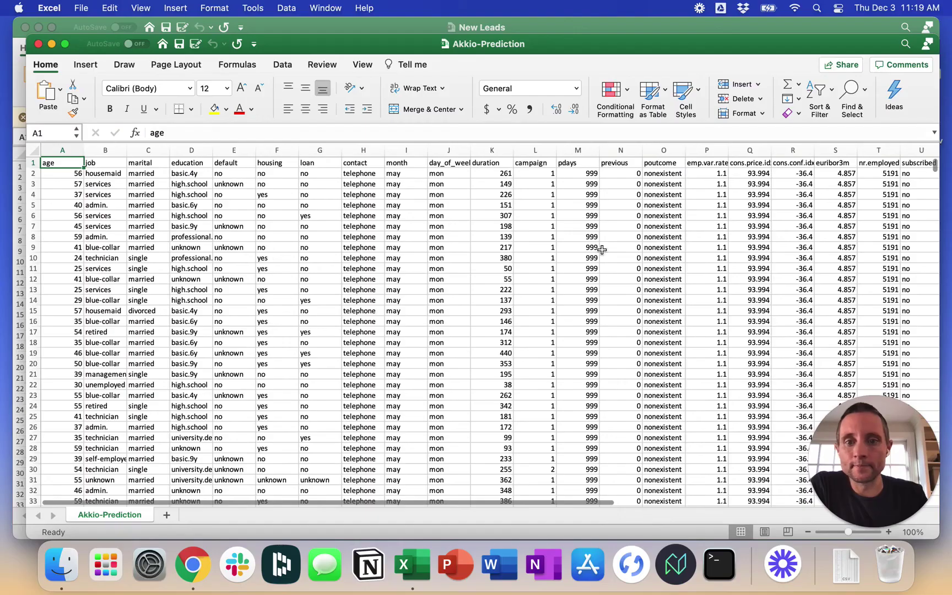
Select the predicted subscribed values in column U and the Probability subscribed is yes column W
{"action": "scroll", "coordinate": [626, 247], "scroll_direction": "right", "scroll_amount": 10}
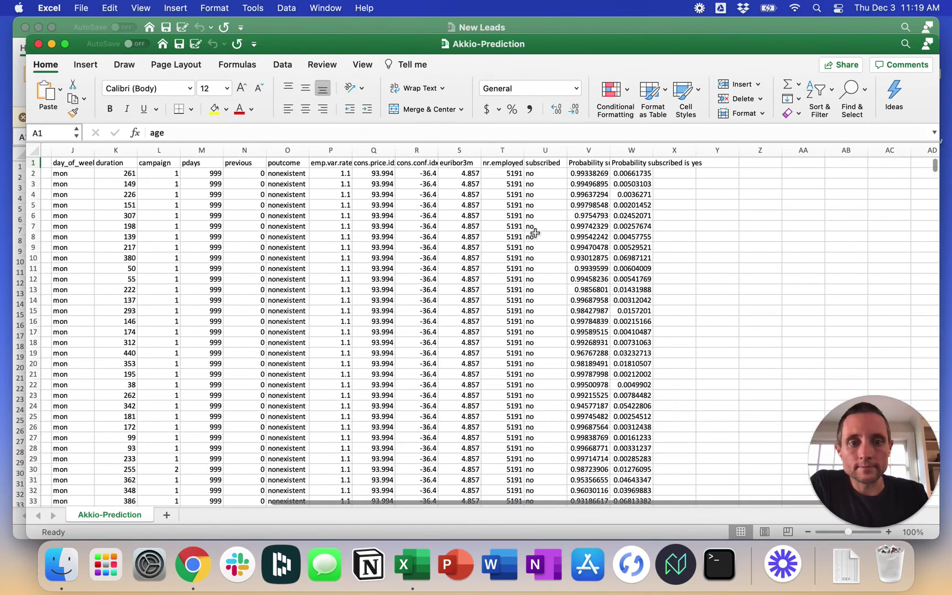
{"action": "left_click", "coordinate": [534, 160]}
{"action": "key", "text": "super+shift+Down"}
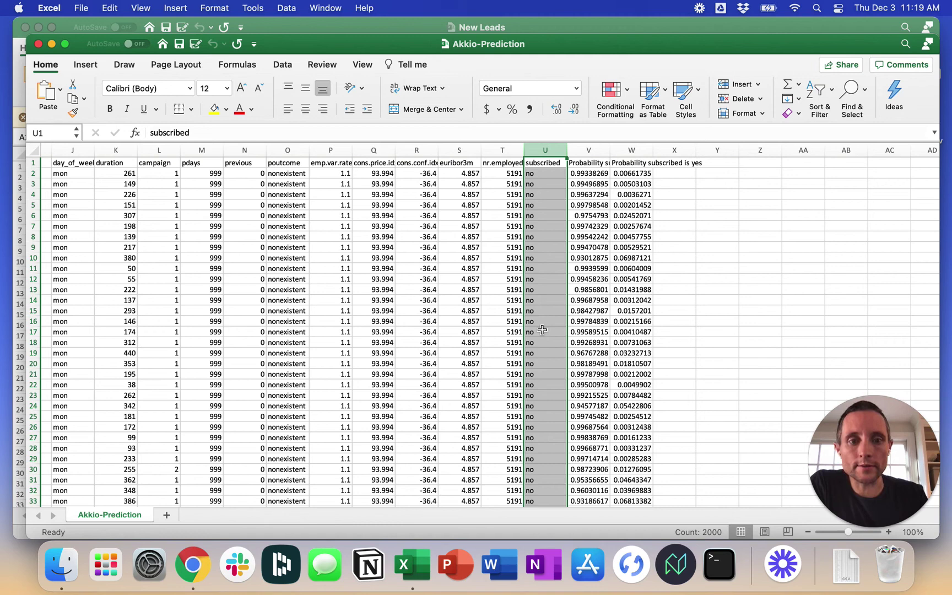
{"action": "left_click", "coordinate": [630, 150]}
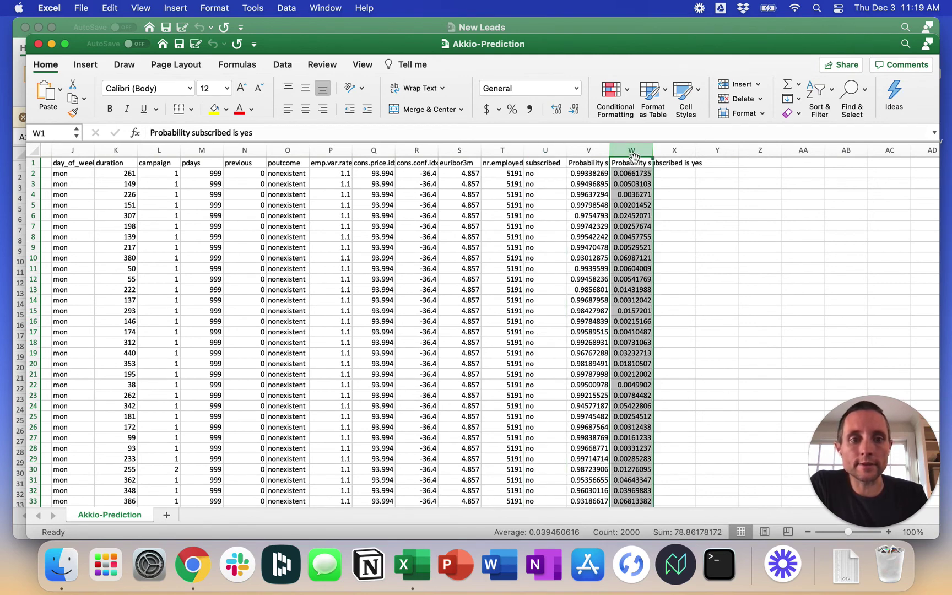
{"action": "left_click", "coordinate": [632, 163]}
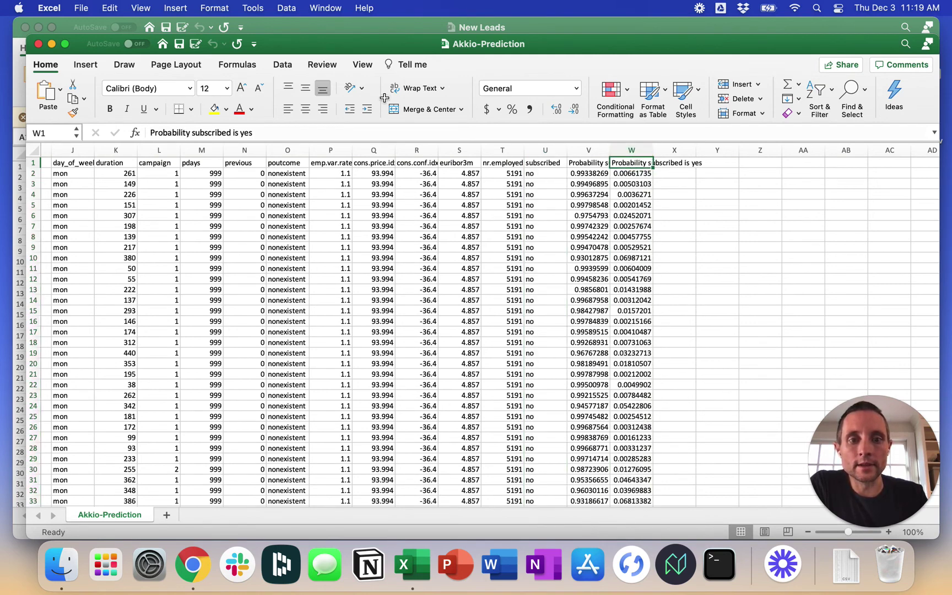
{"action": "left_click", "coordinate": [282, 65]}
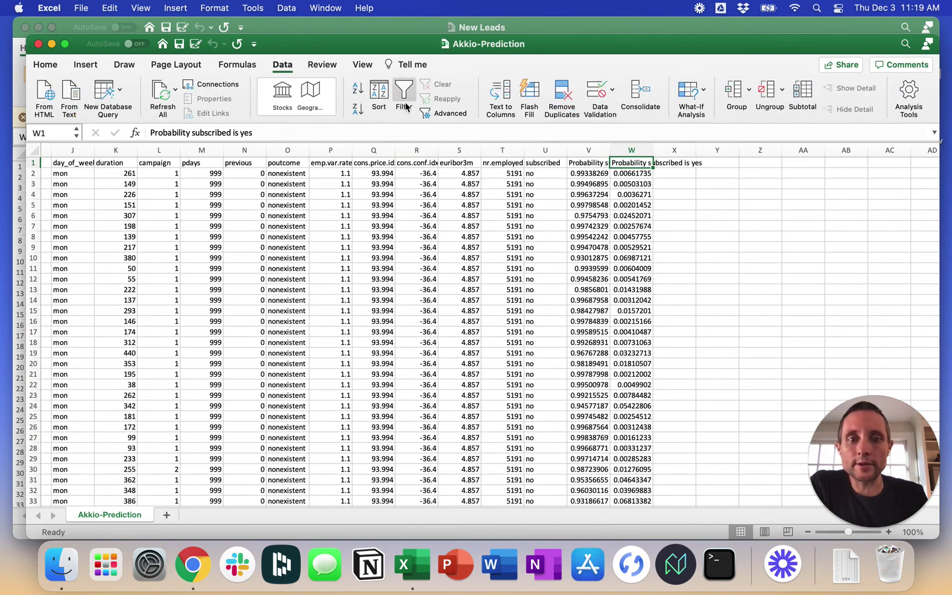
Add header filters and sort by Probability subscribed is yes in descending order
{"action": "left_click", "coordinate": [406, 97]}
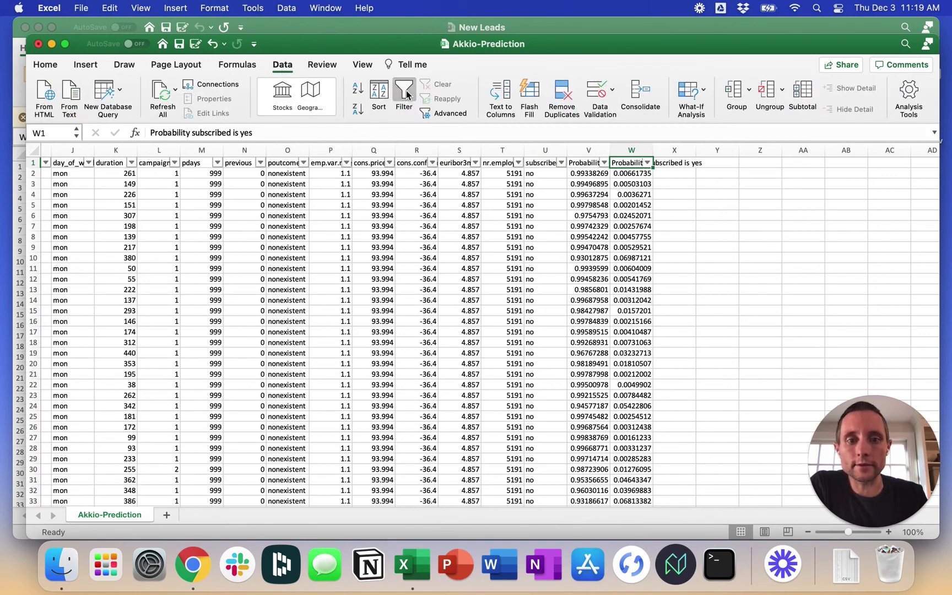
{"action": "left_click", "coordinate": [647, 163]}
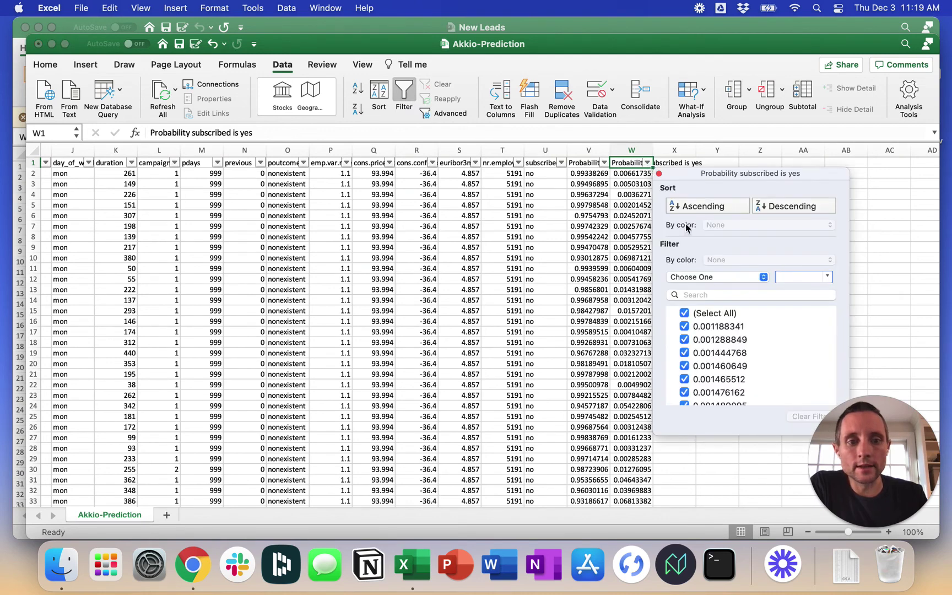
{"action": "left_click", "coordinate": [789, 207]}
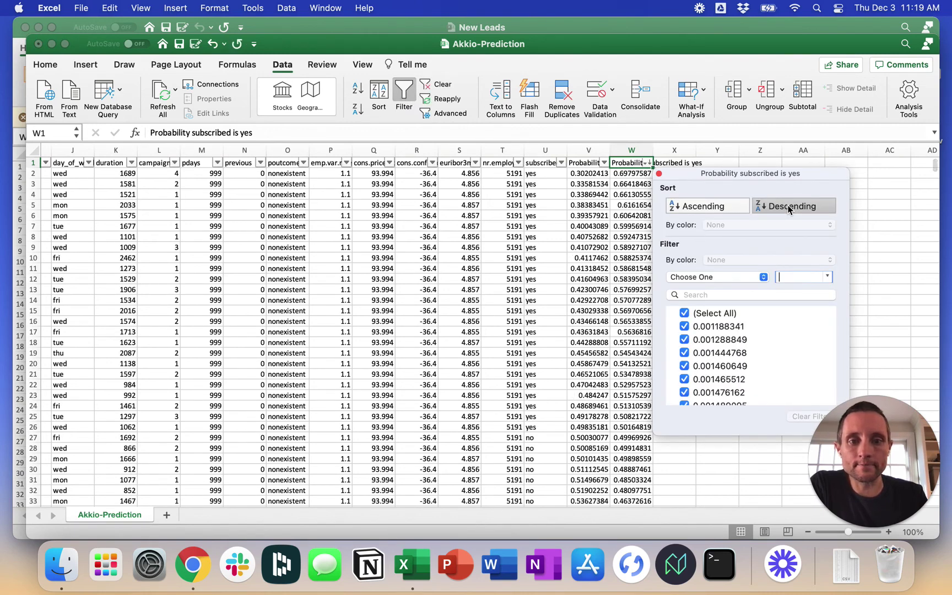
{"action": "left_click", "coordinate": [548, 302]}
Select the 25 predicted-yes leads in U2:U26, then check row 61 and the W62 probability
{"action": "left_click", "coordinate": [538, 172]}
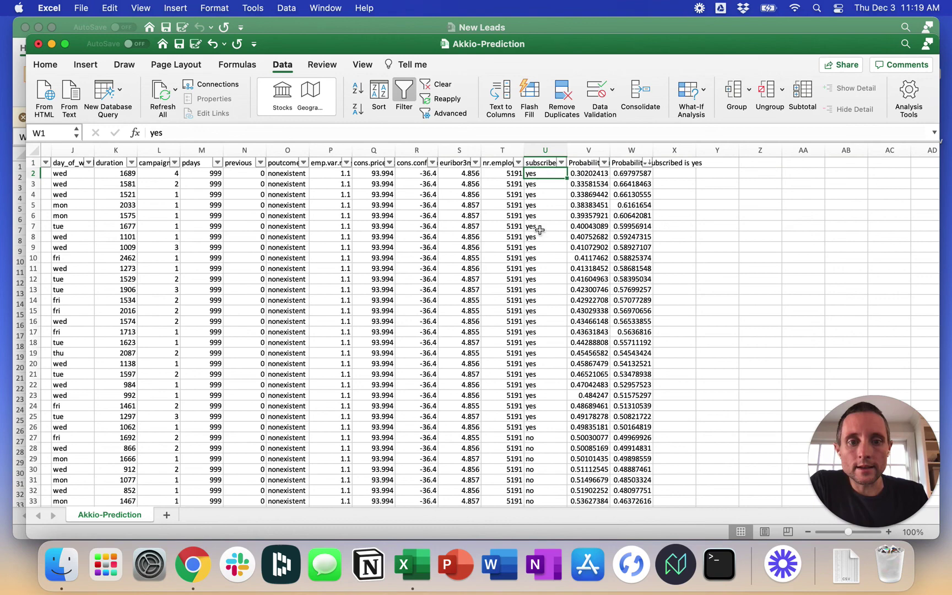
{"action": "left_click_drag", "start_coordinate": [540, 230], "coordinate": [541, 429]}
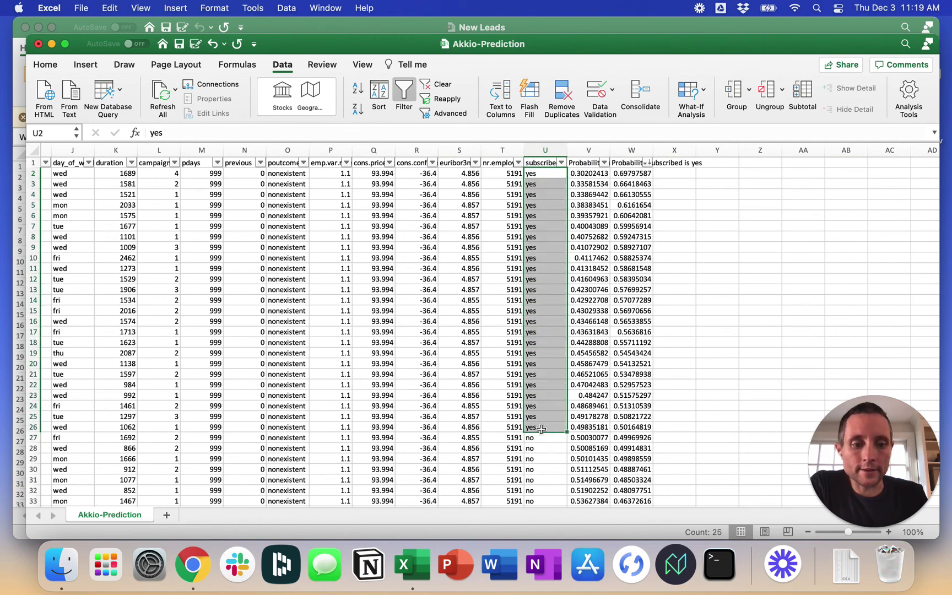
{"action": "scroll", "coordinate": [641, 431], "scroll_direction": "down", "scroll_amount": 4}
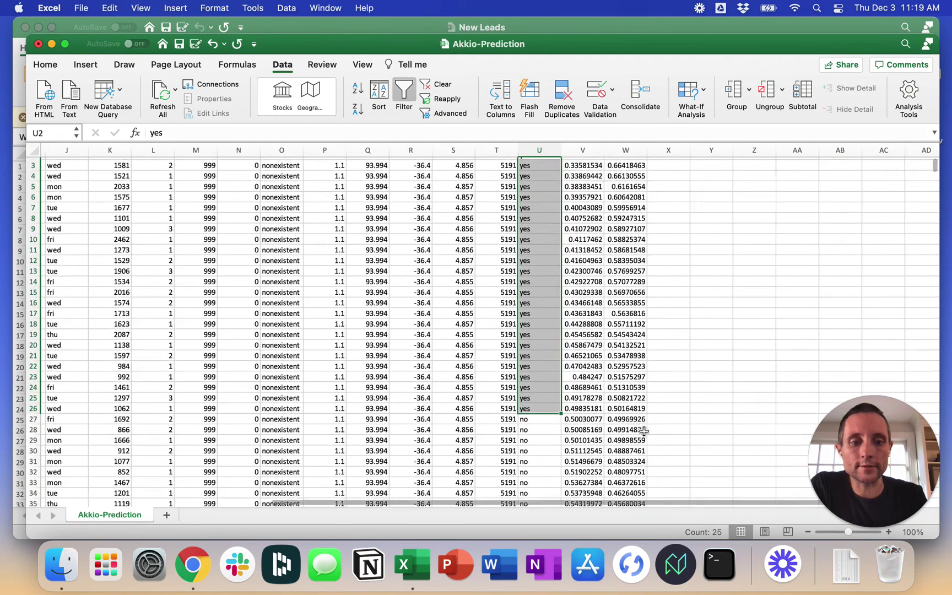
{"action": "scroll", "coordinate": [642, 432], "scroll_direction": "down", "scroll_amount": 9}
{"action": "left_click", "coordinate": [34, 388]}
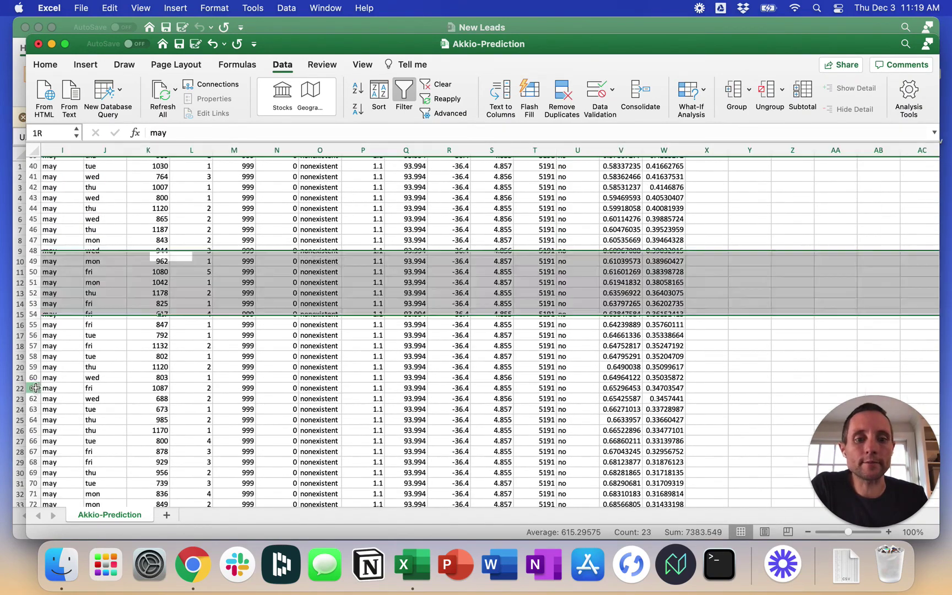
{"action": "left_click", "coordinate": [668, 398]}
{"action": "scroll", "coordinate": [677, 343], "scroll_direction": "up", "scroll_amount": 13}
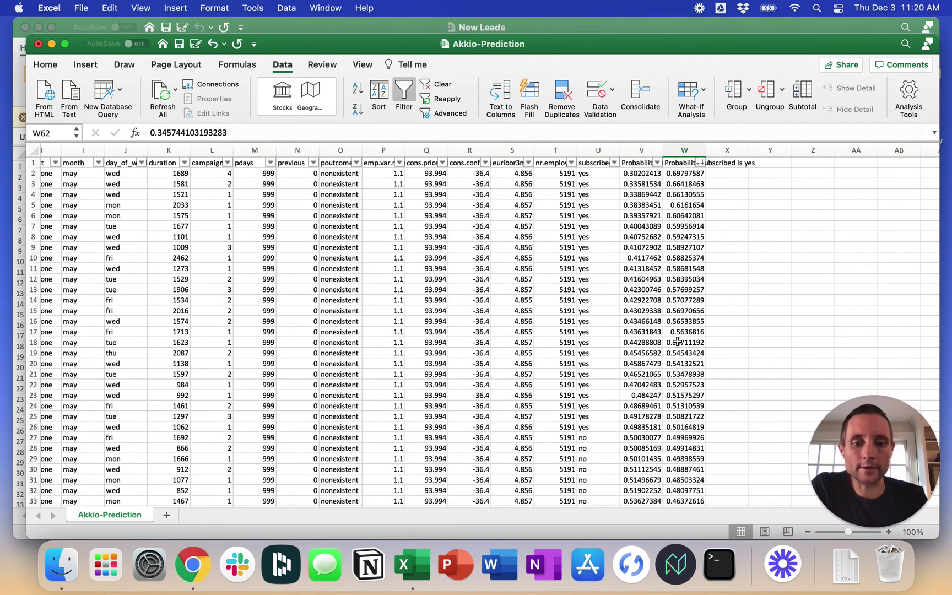
Bring Chrome's Akkio deployment page, with its bulk prediction results table, back to the front
{"action": "left_click", "coordinate": [196, 565]}
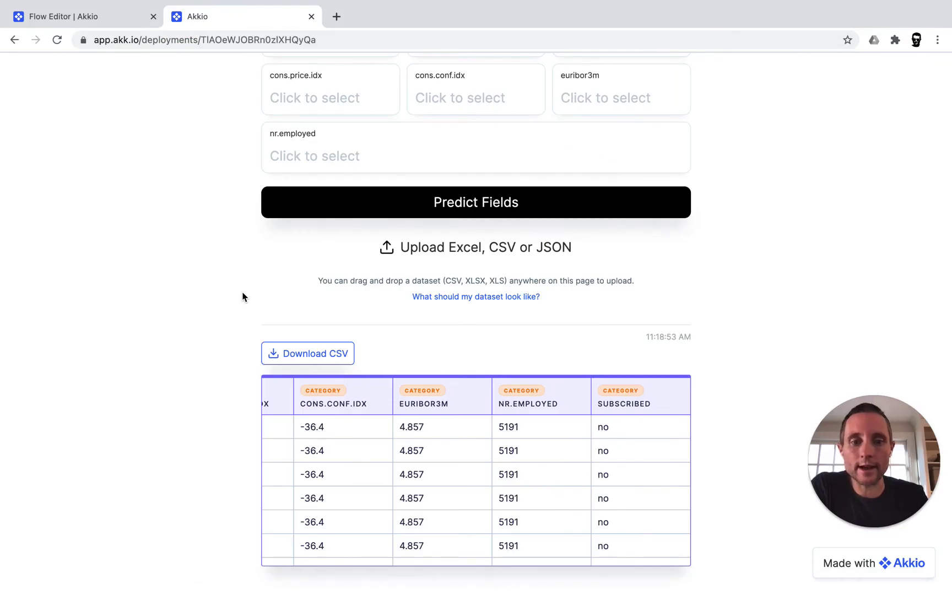